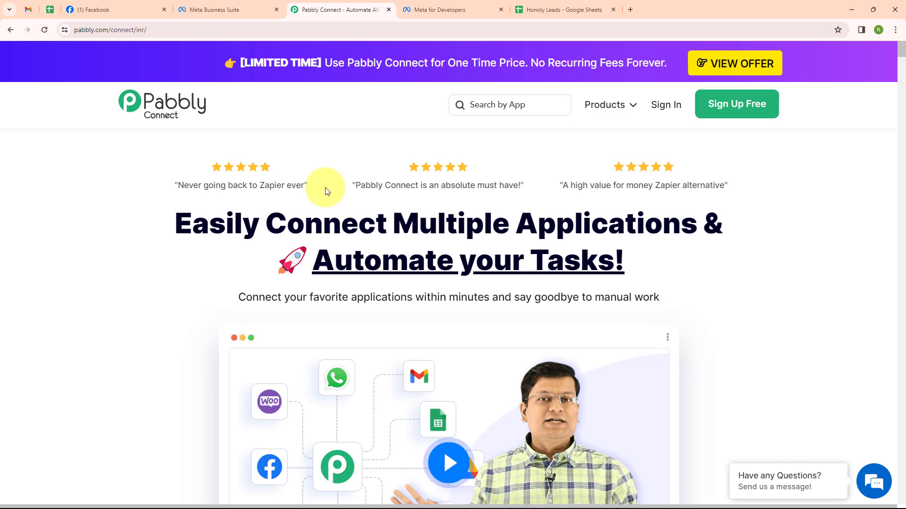
After viewing the Honoly Leather Facebook page, sign in to Pabbly and launch the Pabbly Connect app
{"action": "left_click", "coordinate": [109, 9]}
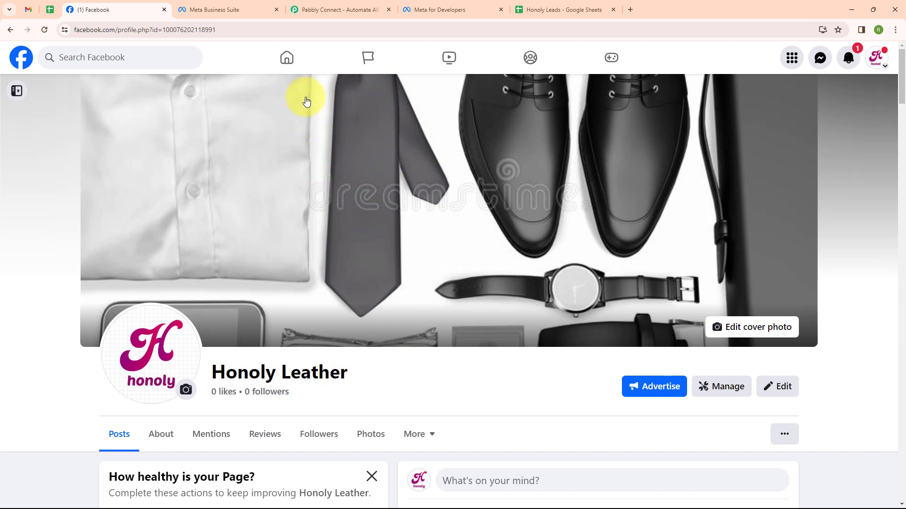
{"action": "left_click", "coordinate": [313, 12]}
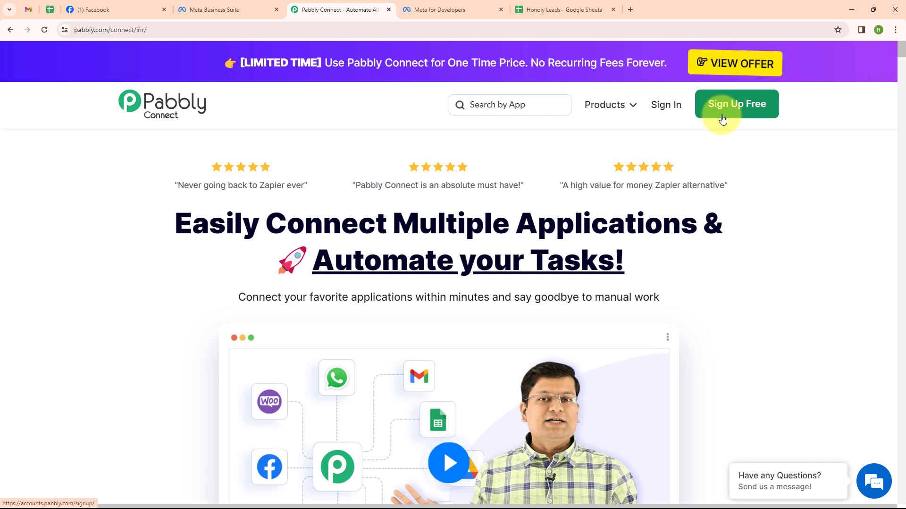
{"action": "left_click", "coordinate": [669, 112]}
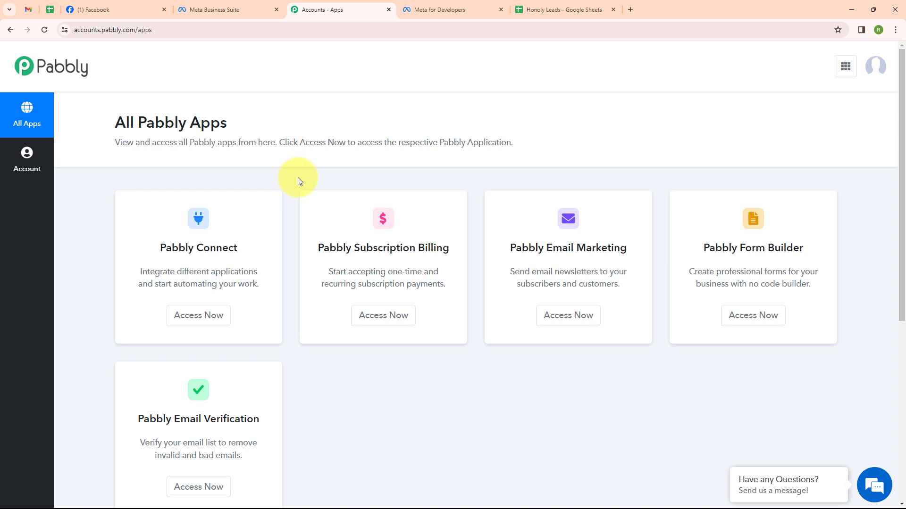
{"action": "left_click", "coordinate": [219, 317]}
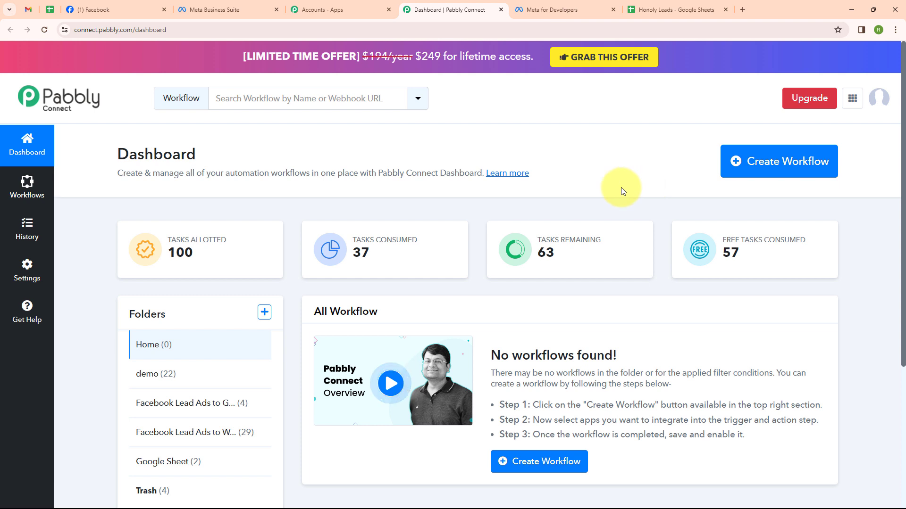
Create workflow 'HonolyLeather-Facebook Lead Ads to Google Sheet' inside the Facebook Lead Ads to Google Sheet folder
{"action": "left_click", "coordinate": [750, 173]}
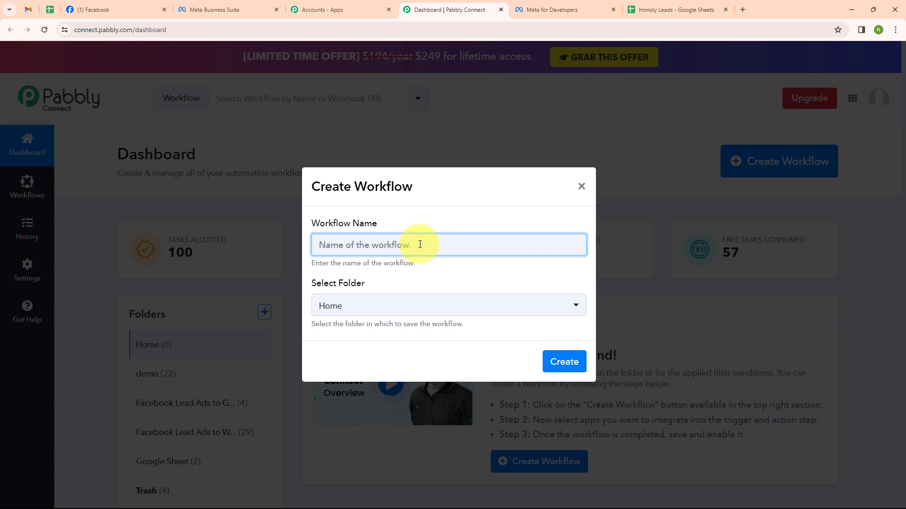
{"action": "type", "text": "HonolyLeather-Facebook Lead Ads to Google Sheet"}
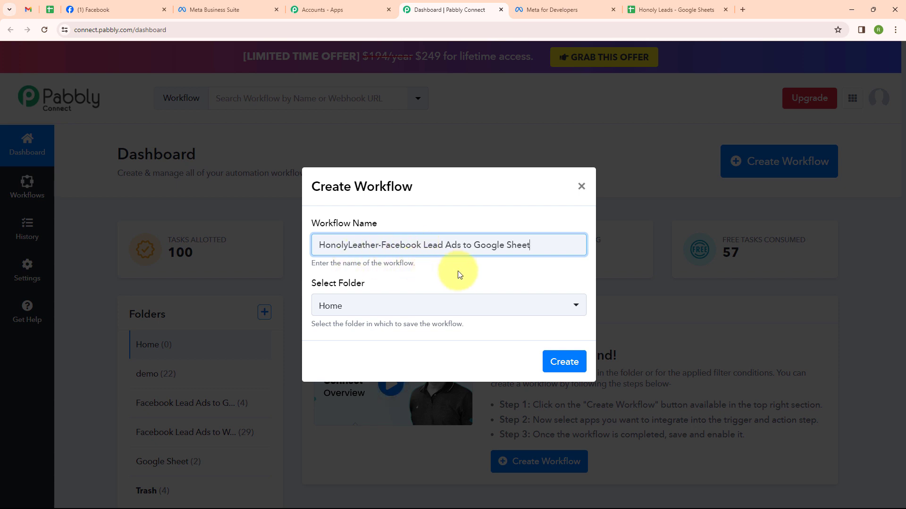
{"action": "left_click", "coordinate": [459, 309]}
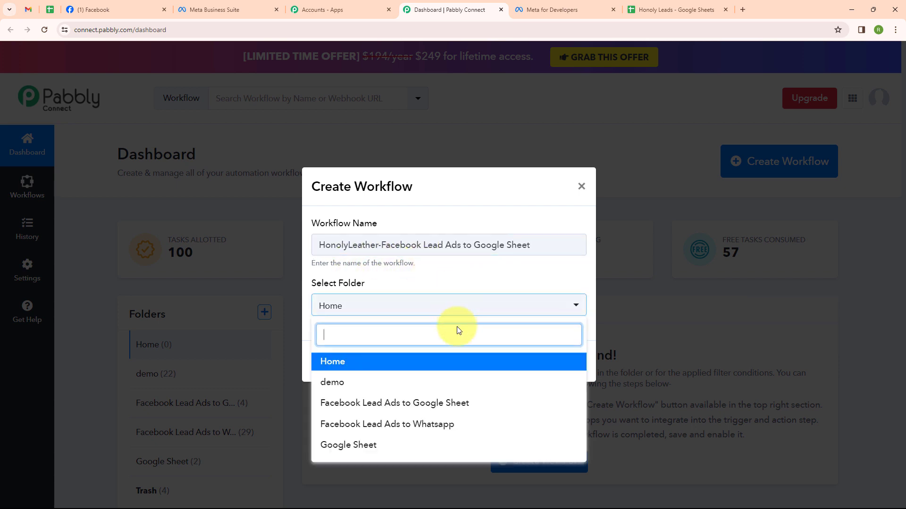
{"action": "left_click", "coordinate": [453, 412]}
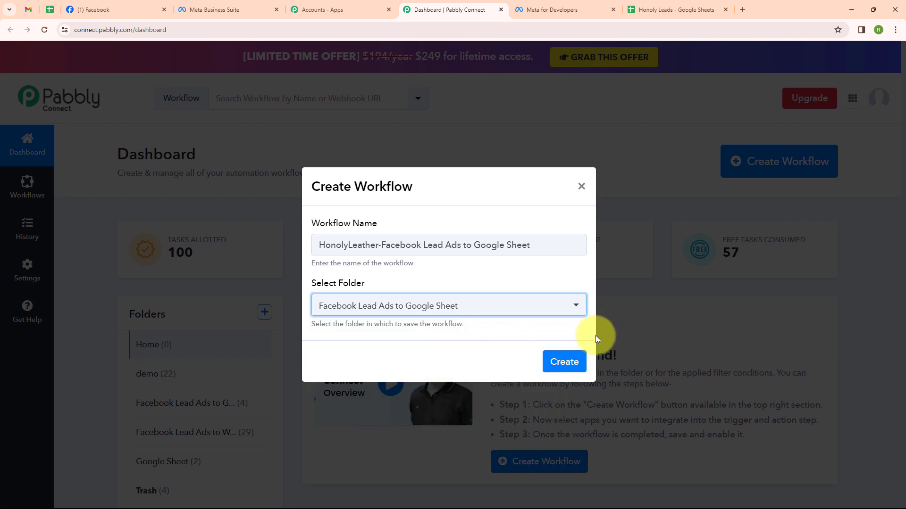
{"action": "left_click", "coordinate": [556, 371]}
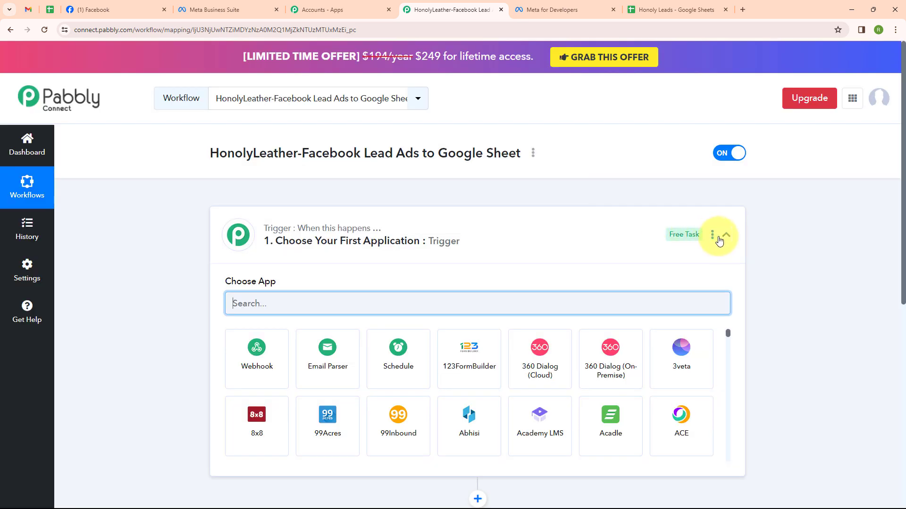
{"action": "left_click", "coordinate": [721, 240]}
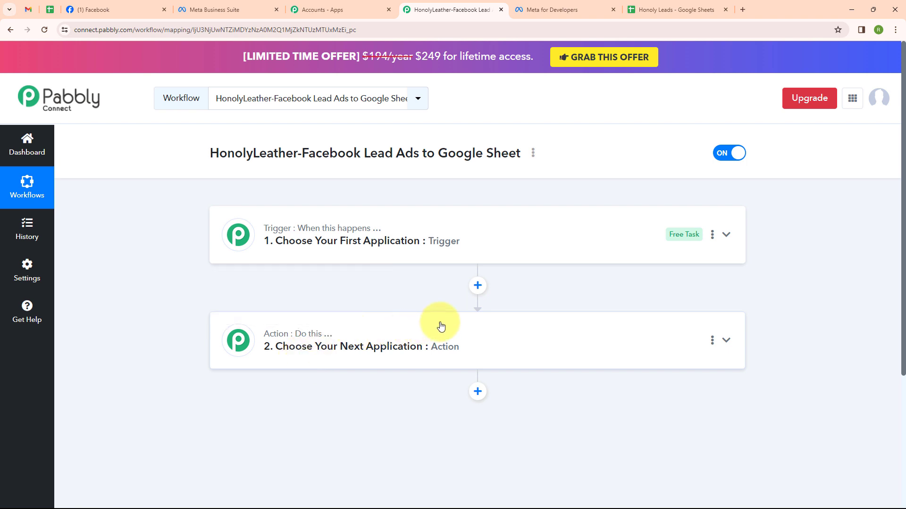
Set the trigger app to Facebook Lead Ads with the New Lead (Instant) event, then start connecting
{"action": "left_click", "coordinate": [724, 238]}
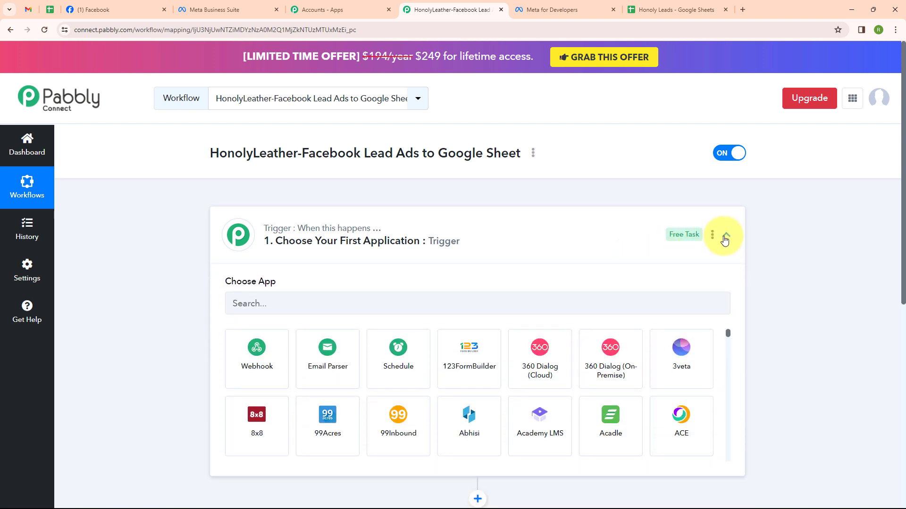
{"action": "left_click", "coordinate": [354, 305]}
{"action": "type", "text": "Fa"}
{"action": "left_click", "coordinate": [326, 357]}
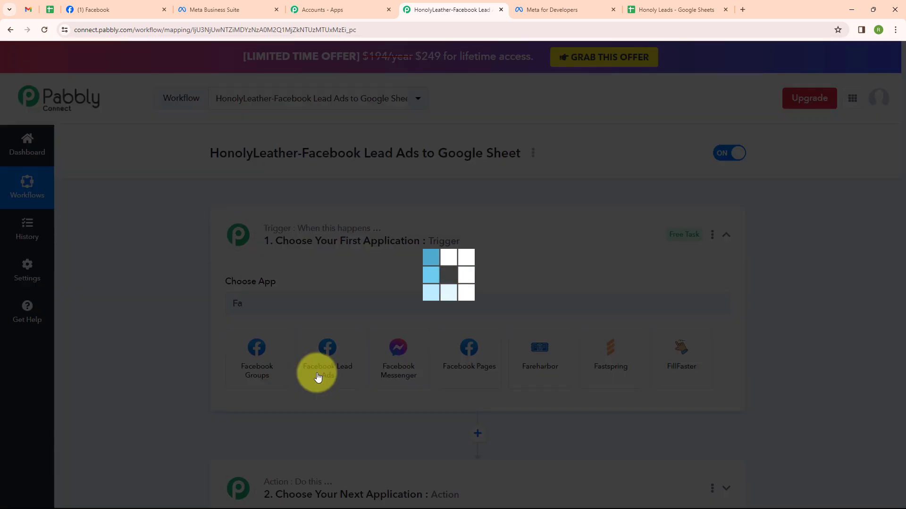
{"action": "left_click", "coordinate": [319, 350]}
{"action": "left_click", "coordinate": [319, 407]}
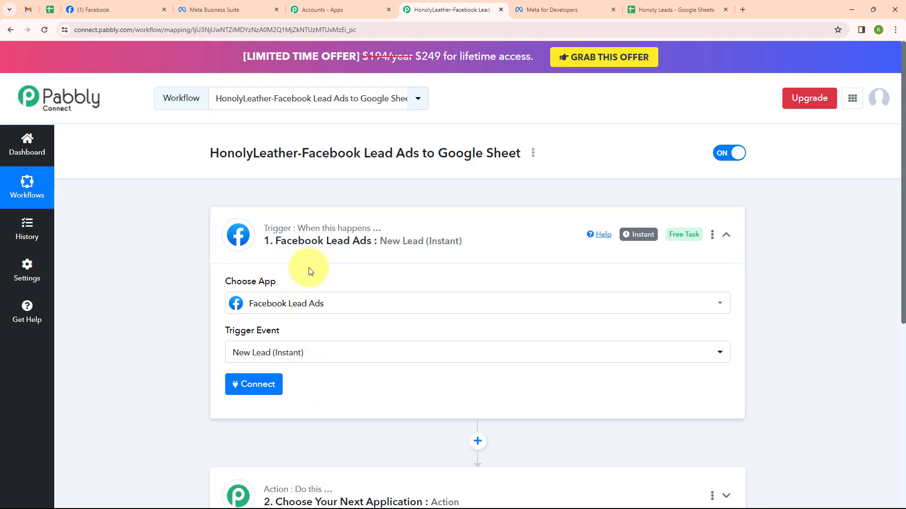
{"action": "left_click", "coordinate": [257, 391]}
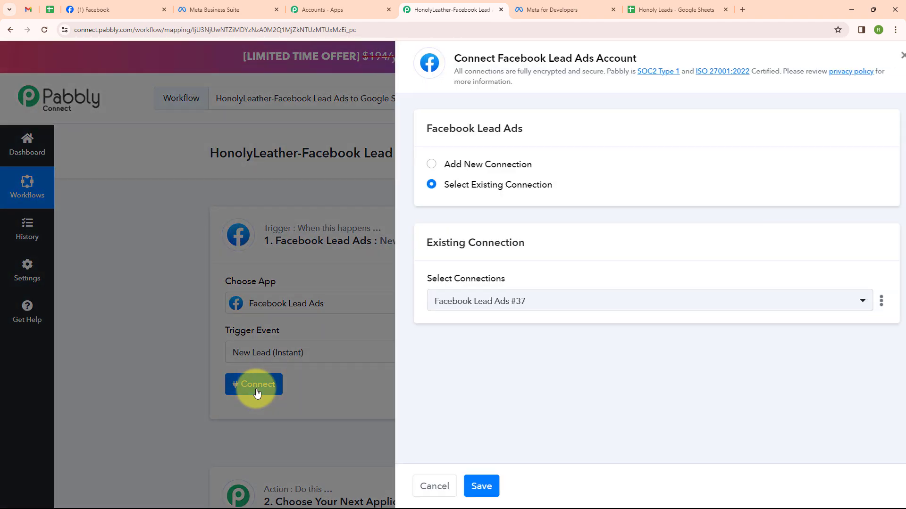
Add a new Facebook Lead Ads connection and approve it with Continue in the Facebook popup
{"action": "left_click", "coordinate": [419, 165]}
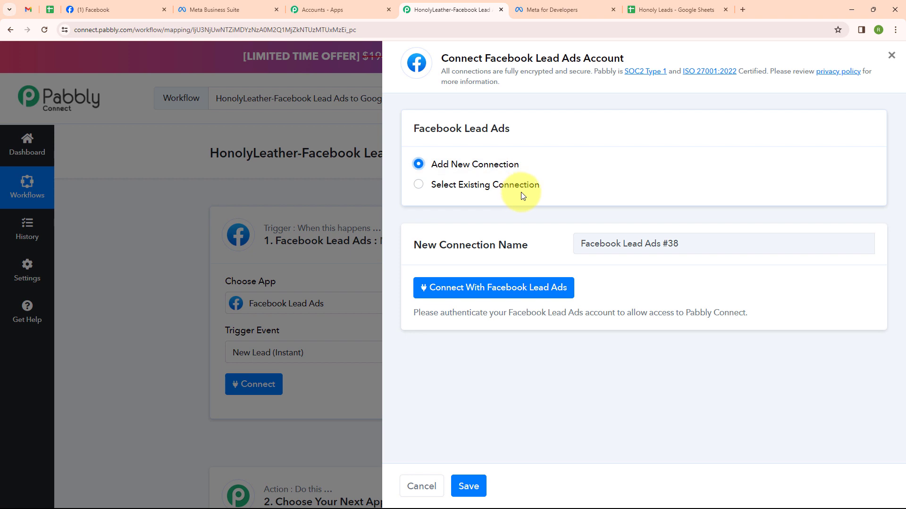
{"action": "left_click", "coordinate": [472, 298]}
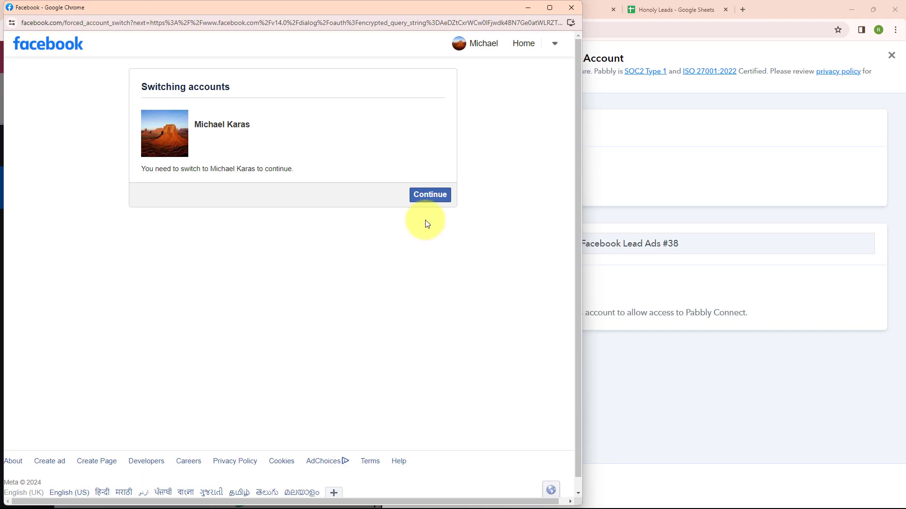
{"action": "left_click", "coordinate": [426, 203]}
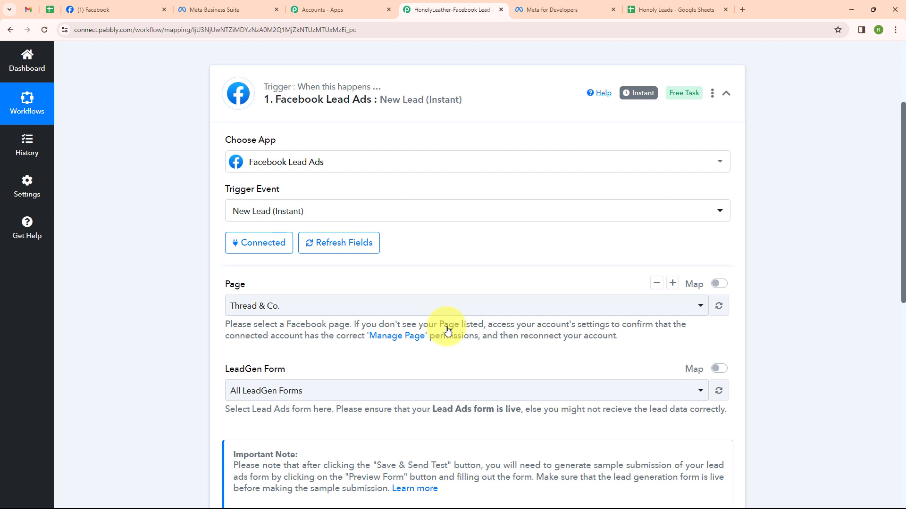
Choose Honoly Leather as the trigger's Facebook page
{"action": "left_click", "coordinate": [419, 308]}
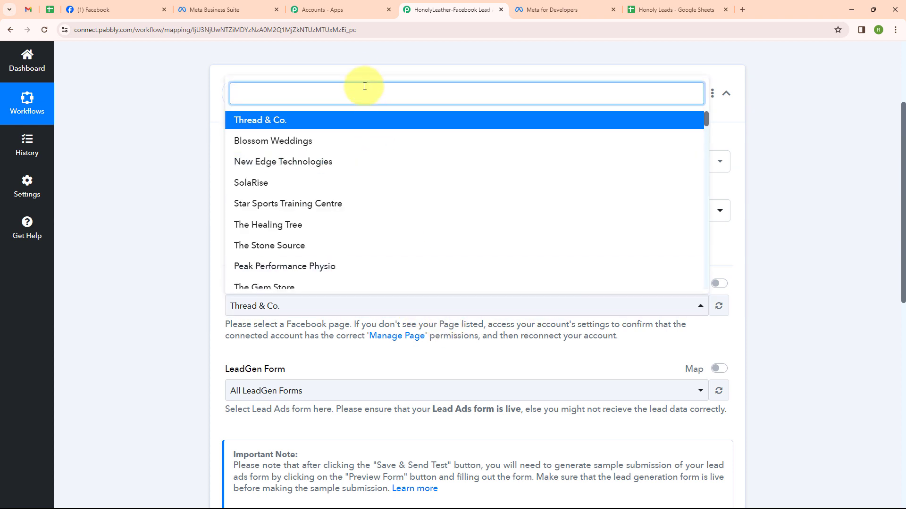
{"action": "type", "text": "Ho"}
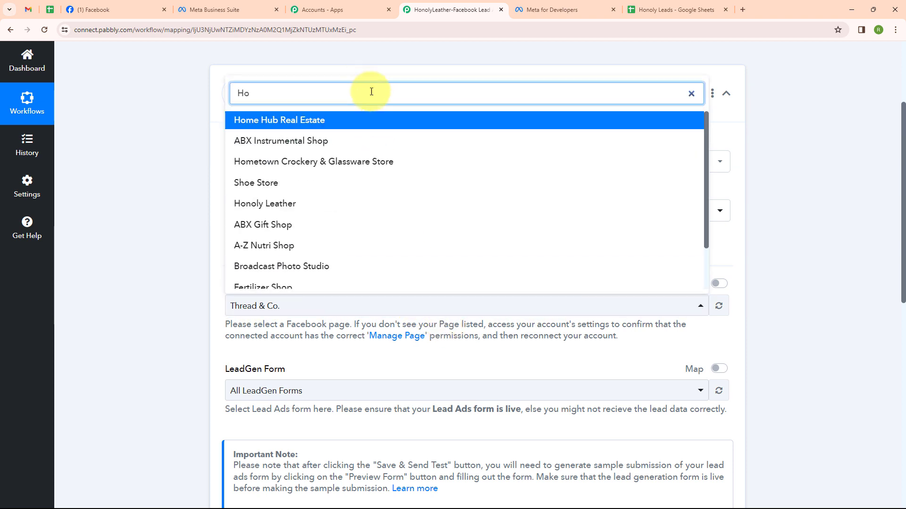
{"action": "left_click", "coordinate": [337, 211]}
{"action": "scroll", "coordinate": [238, 315], "scroll_direction": "down", "scroll_amount": 1}
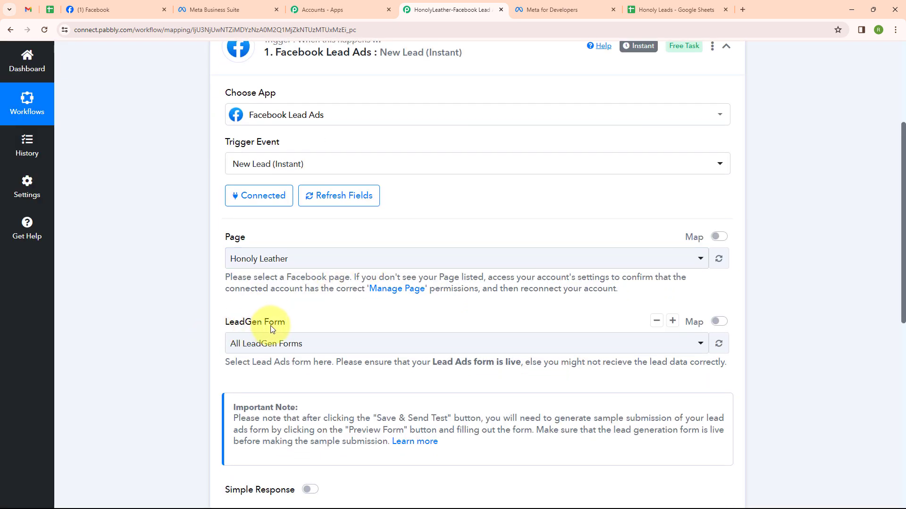
After checking the forms in Meta Business Suite, select the Honoly Leather LeadGen form
{"action": "left_click", "coordinate": [215, 10]}
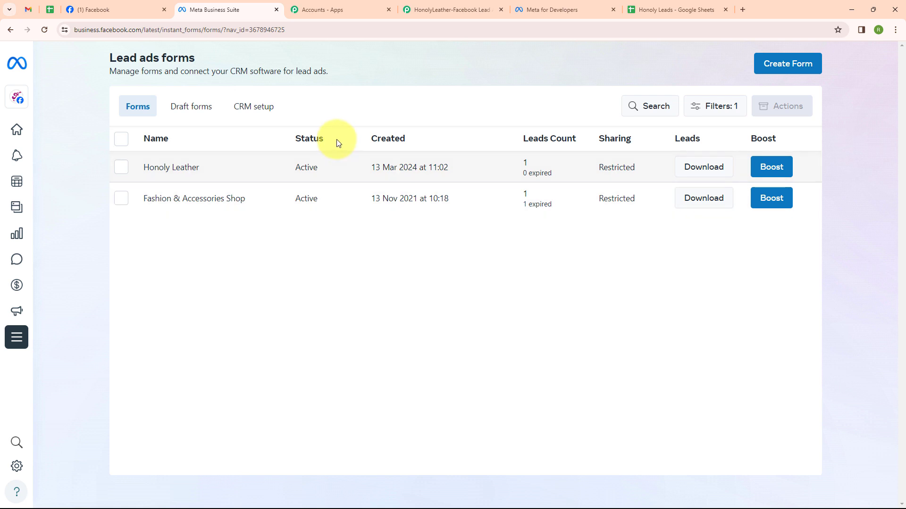
{"action": "left_click", "coordinate": [425, 8]}
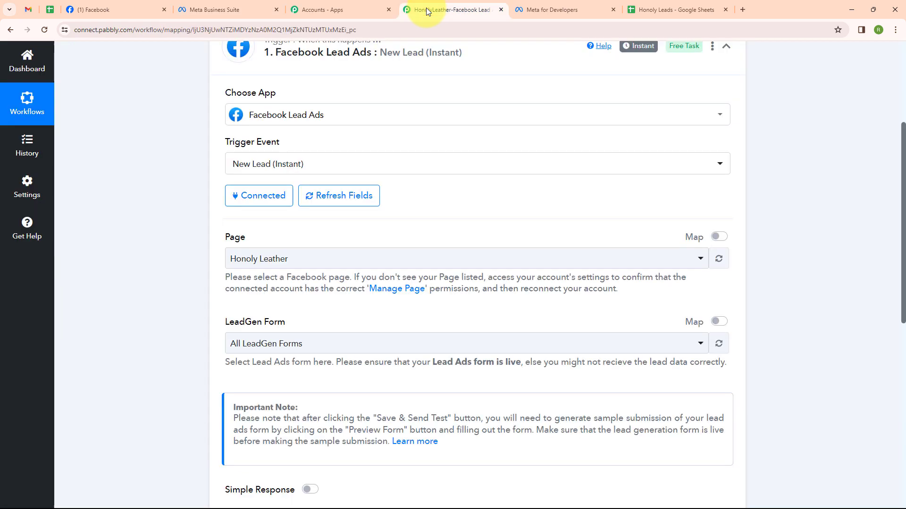
{"action": "left_click", "coordinate": [309, 348]}
{"action": "left_click", "coordinate": [309, 421]}
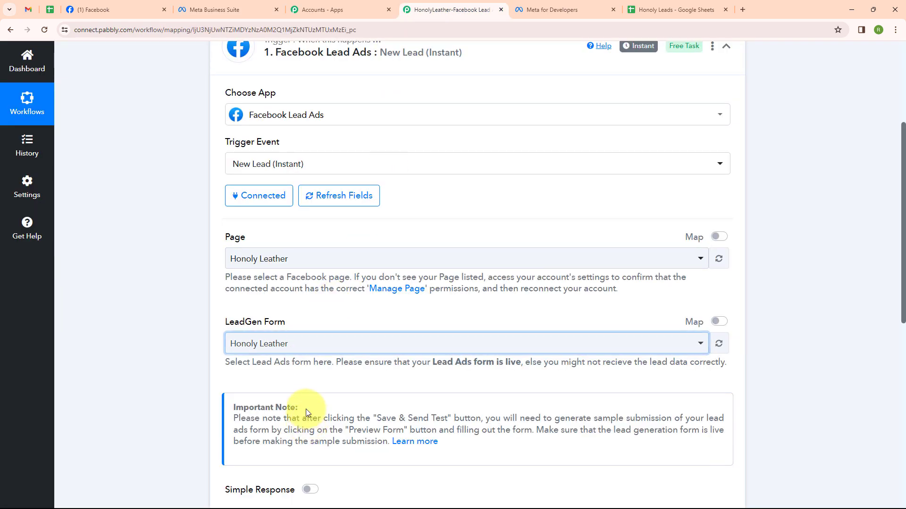
{"action": "left_click", "coordinate": [305, 348]}
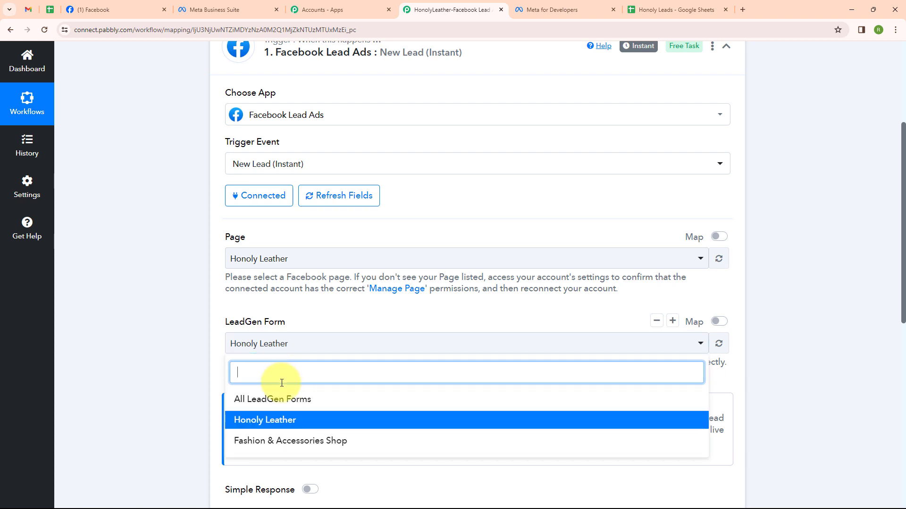
{"action": "left_click", "coordinate": [299, 345]}
{"action": "scroll", "coordinate": [299, 347], "scroll_direction": "down", "scroll_amount": 3}
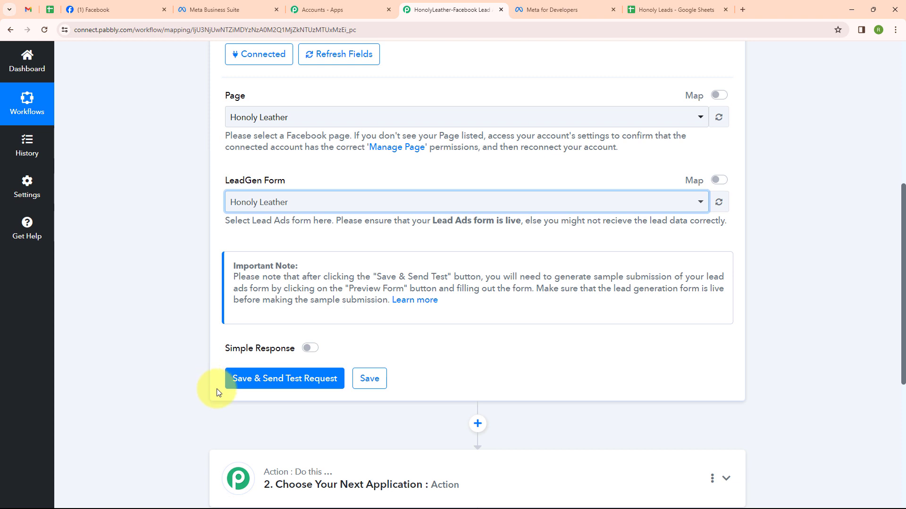
Save the trigger and send a test request, then switch to the Meta for Developers tab
{"action": "left_click", "coordinate": [251, 381]}
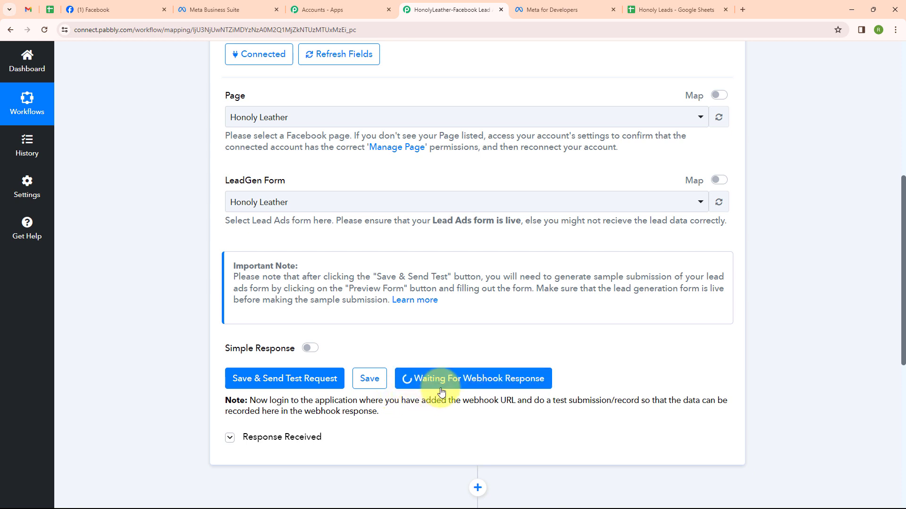
{"action": "left_click", "coordinate": [559, 10]}
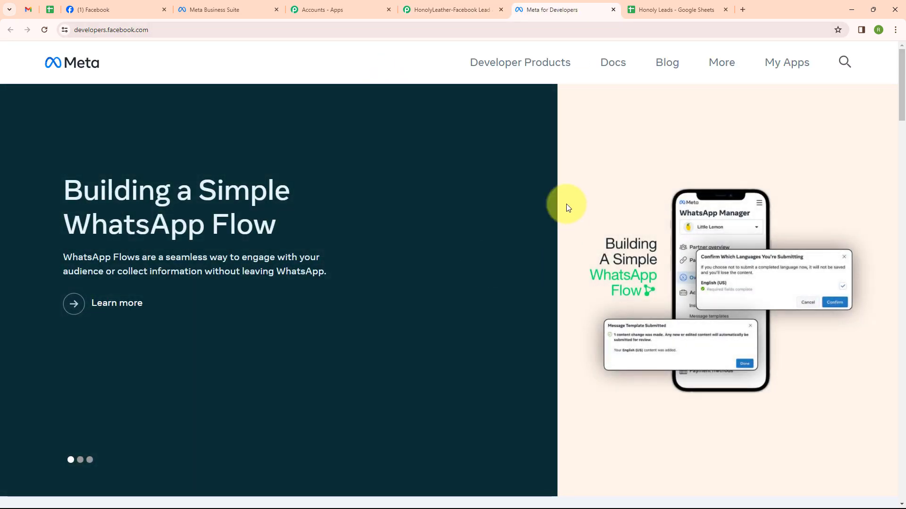
Submit a test lead through the Honoly Leather form preview in the Lead Ads RTU Debug Tool
{"action": "left_click", "coordinate": [718, 66]}
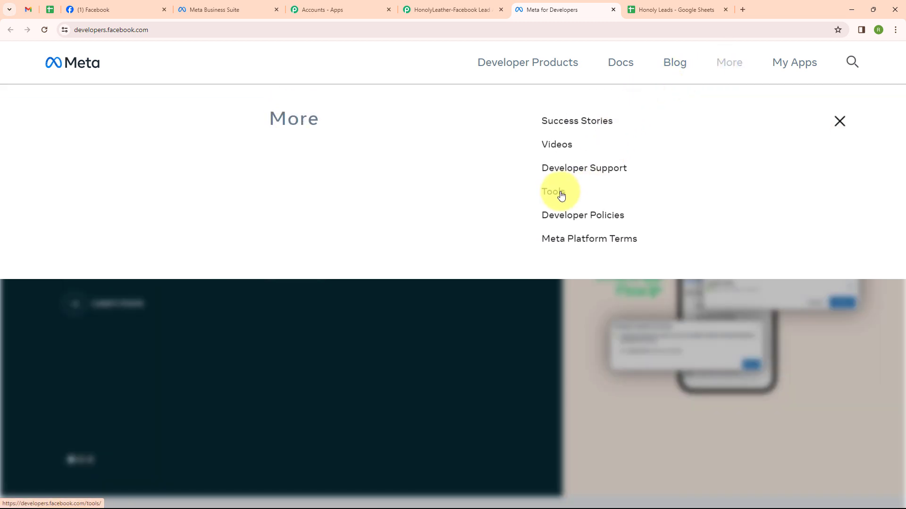
{"action": "left_click", "coordinate": [560, 194]}
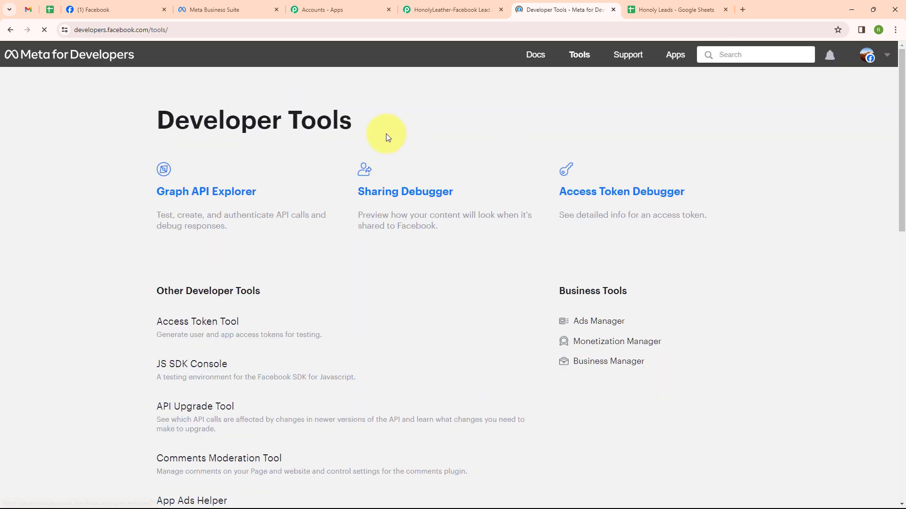
{"action": "scroll", "coordinate": [291, 204], "scroll_direction": "down", "scroll_amount": 6}
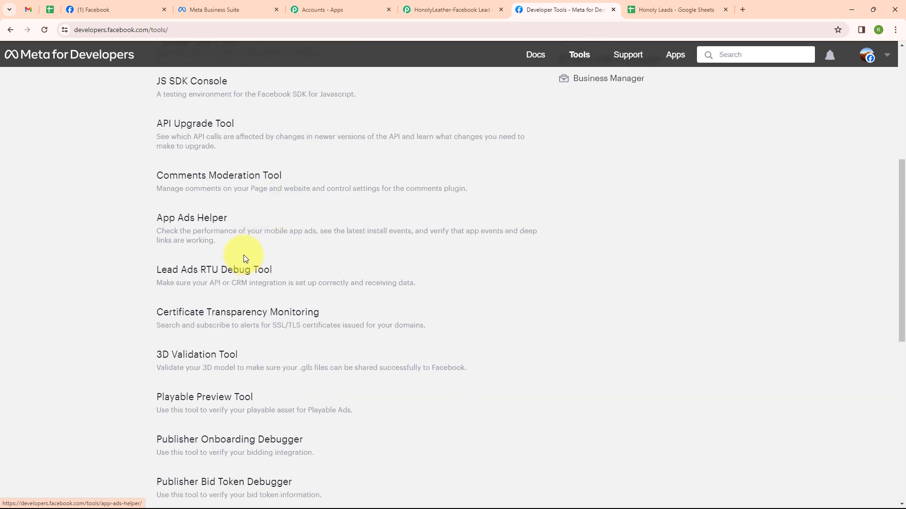
{"action": "left_click", "coordinate": [241, 272]}
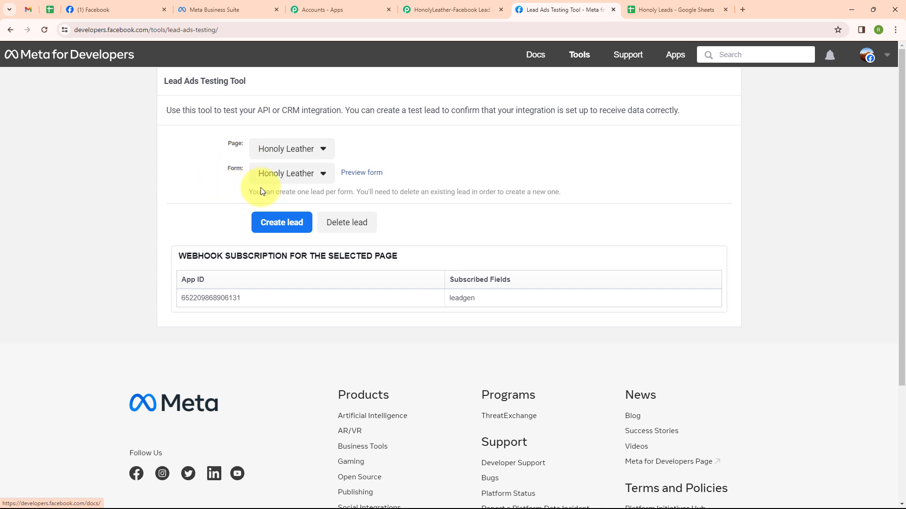
{"action": "left_click", "coordinate": [352, 179]}
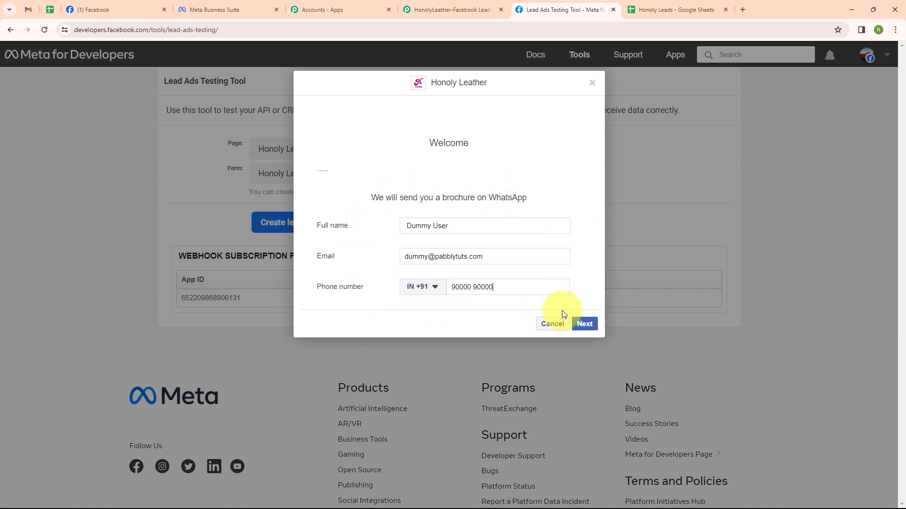
{"action": "left_click", "coordinate": [589, 330]}
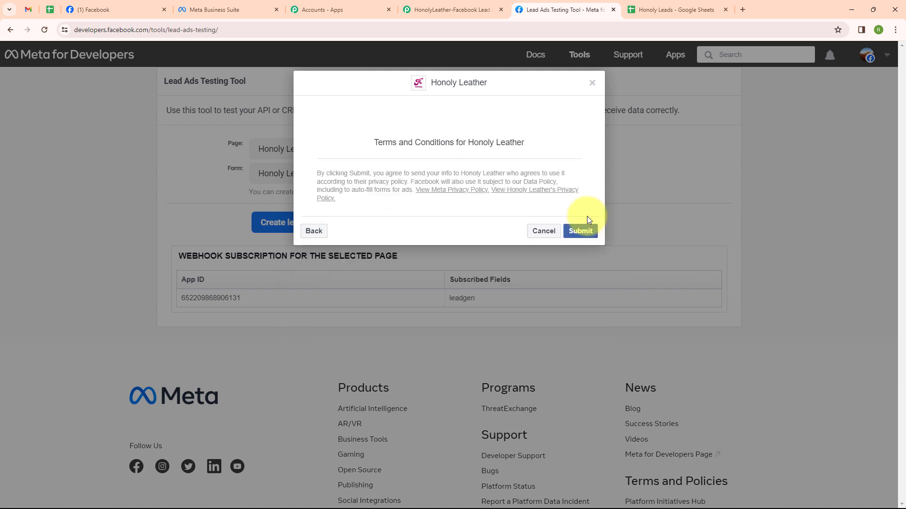
{"action": "left_click", "coordinate": [581, 236]}
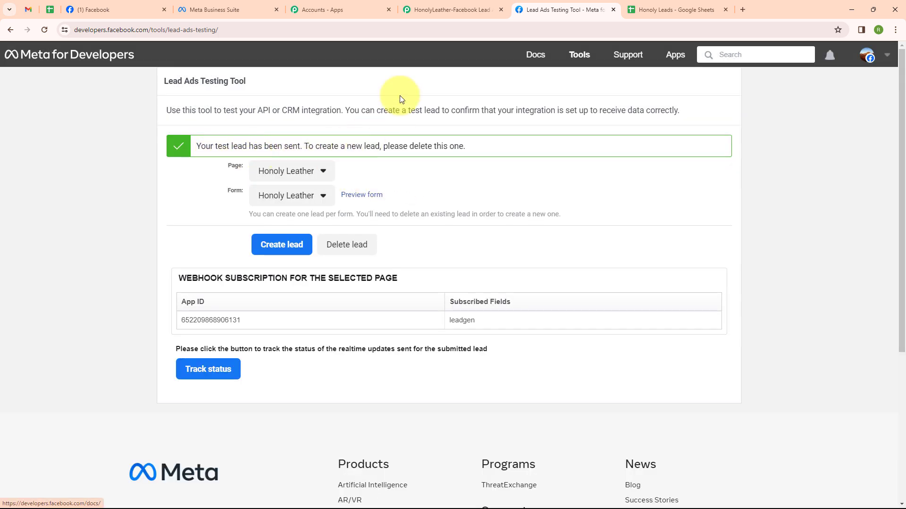
{"action": "left_click", "coordinate": [443, 9]}
Review the test lead's received response data and collapse the Facebook Lead Ads trigger
{"action": "scroll", "coordinate": [418, 168], "scroll_direction": "down", "scroll_amount": 5}
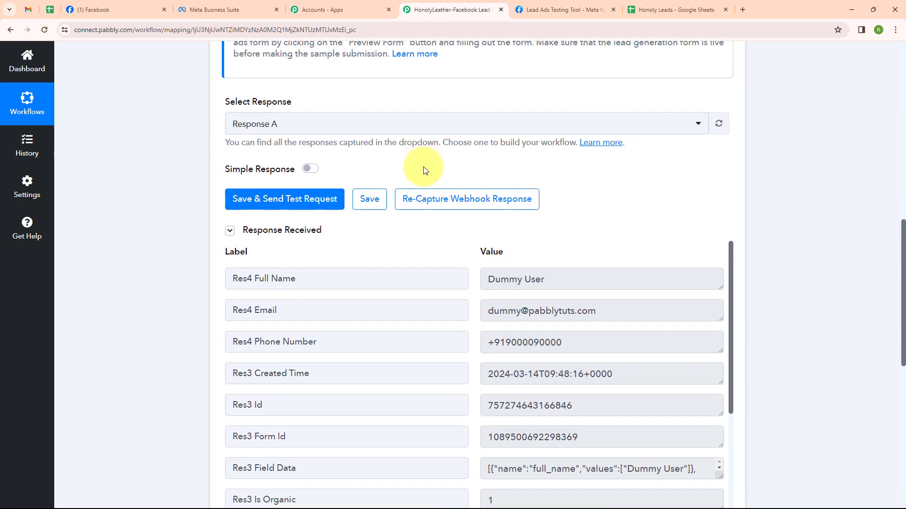
{"action": "scroll", "coordinate": [424, 170], "scroll_direction": "down", "scroll_amount": 3}
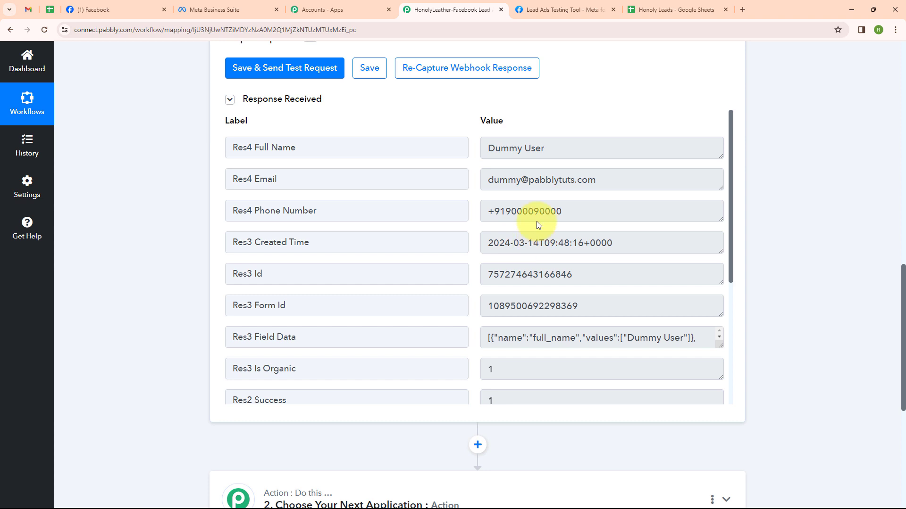
{"action": "scroll", "coordinate": [474, 147], "scroll_direction": "up", "scroll_amount": 10}
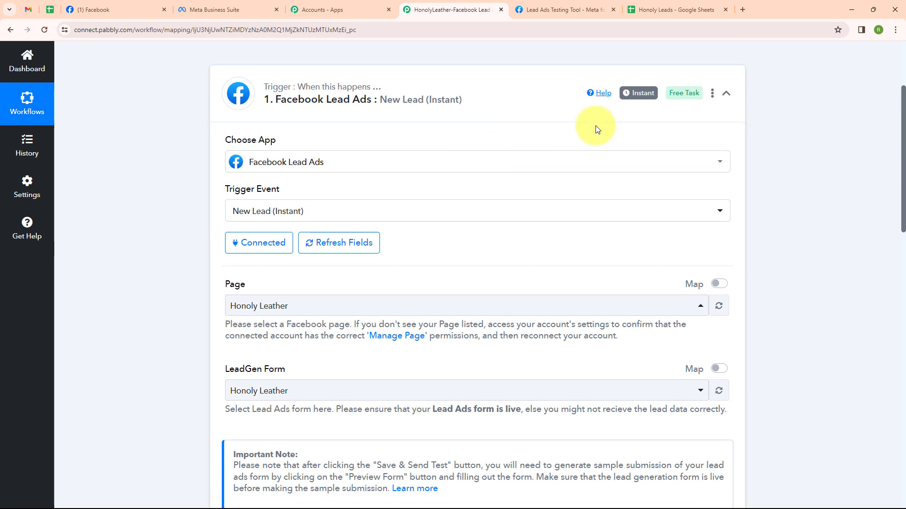
{"action": "left_click", "coordinate": [726, 93]}
Set the action app to Google Sheets with the Add New Row event and start connecting
{"action": "left_click", "coordinate": [526, 210]}
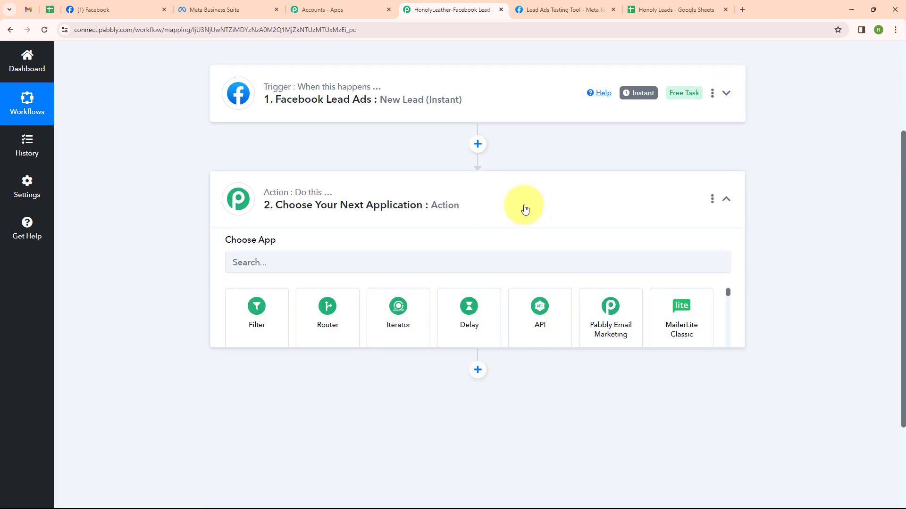
{"action": "type", "text": "Goo"}
{"action": "left_click", "coordinate": [318, 296]}
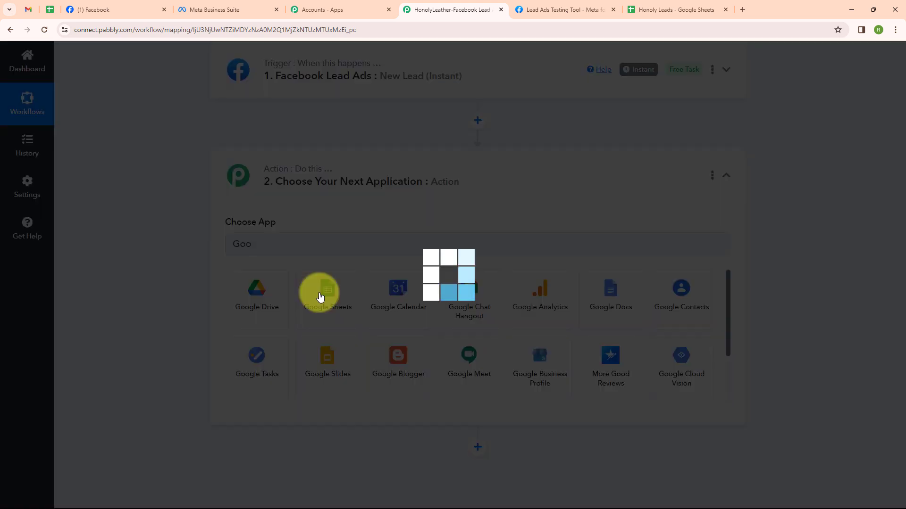
{"action": "left_click", "coordinate": [295, 293]}
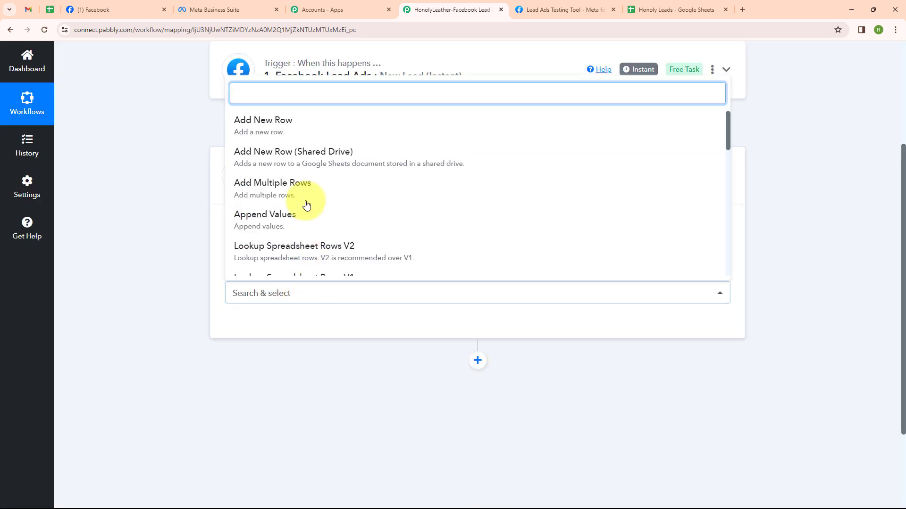
{"action": "left_click", "coordinate": [314, 124]}
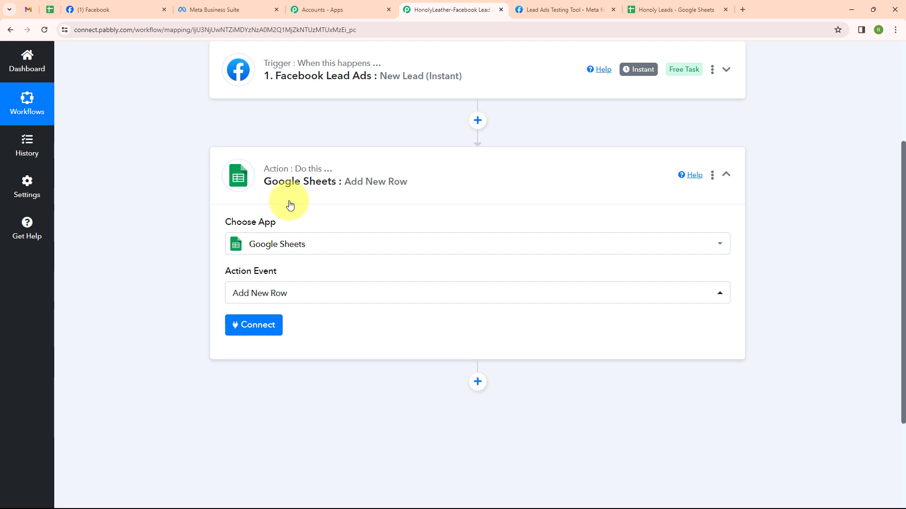
{"action": "left_click", "coordinate": [256, 333]}
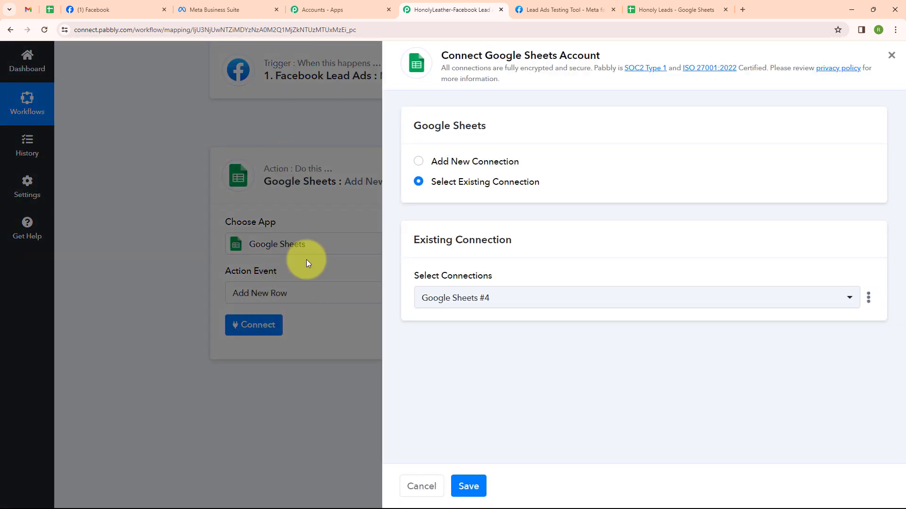
Create a new Google Sheets connection by signing in with the Google account and allowing access
{"action": "left_click", "coordinate": [418, 162]}
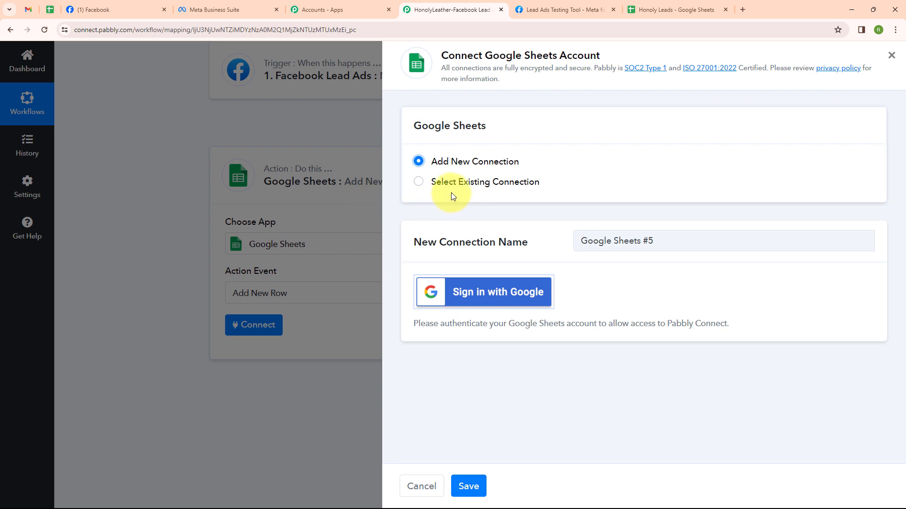
{"action": "left_click", "coordinate": [473, 293]}
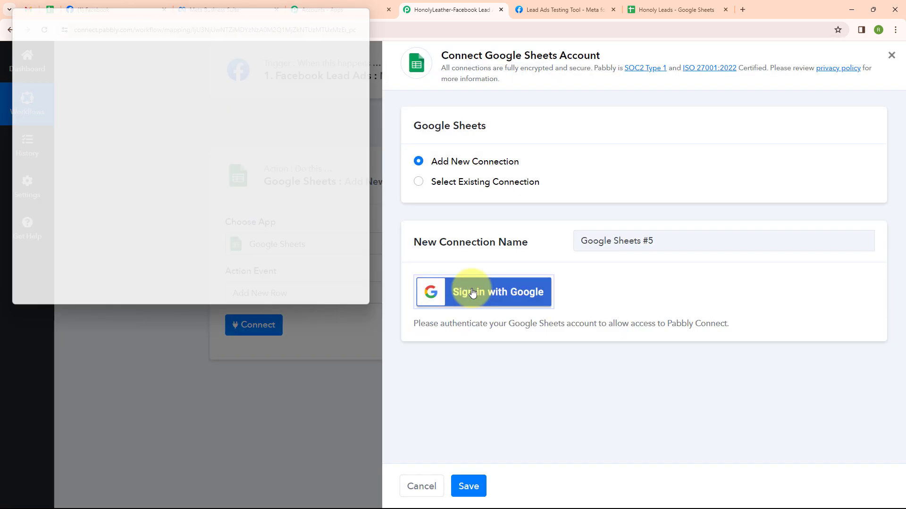
{"action": "left_click", "coordinate": [200, 169]}
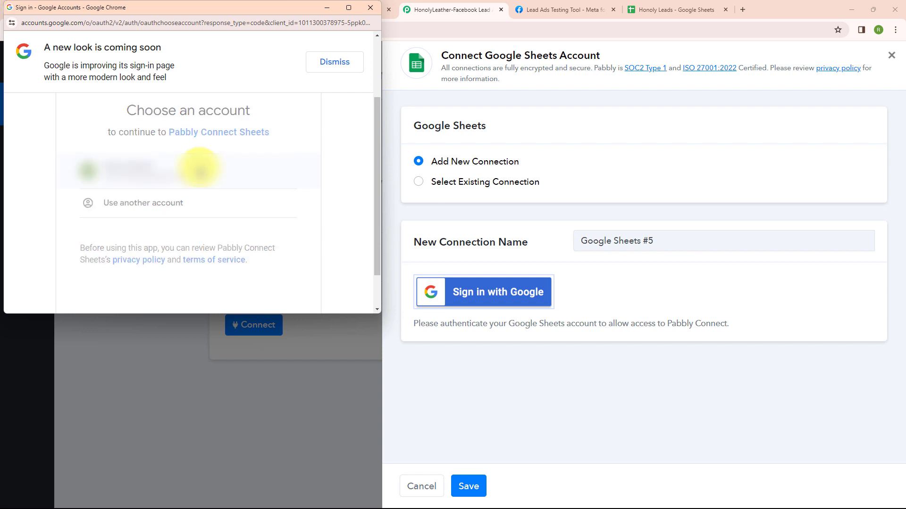
{"action": "left_click", "coordinate": [244, 232]}
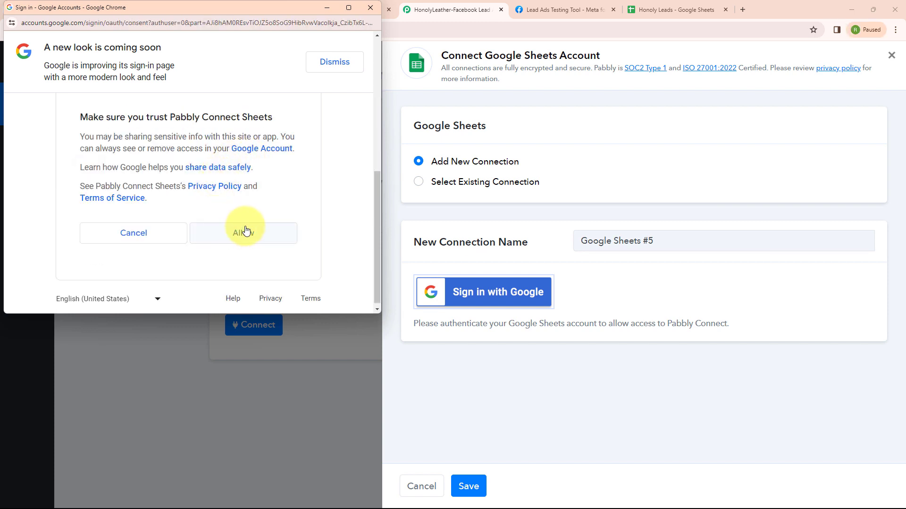
{"action": "left_click", "coordinate": [247, 232]}
{"action": "scroll", "coordinate": [372, 227], "scroll_direction": "down", "scroll_amount": 3}
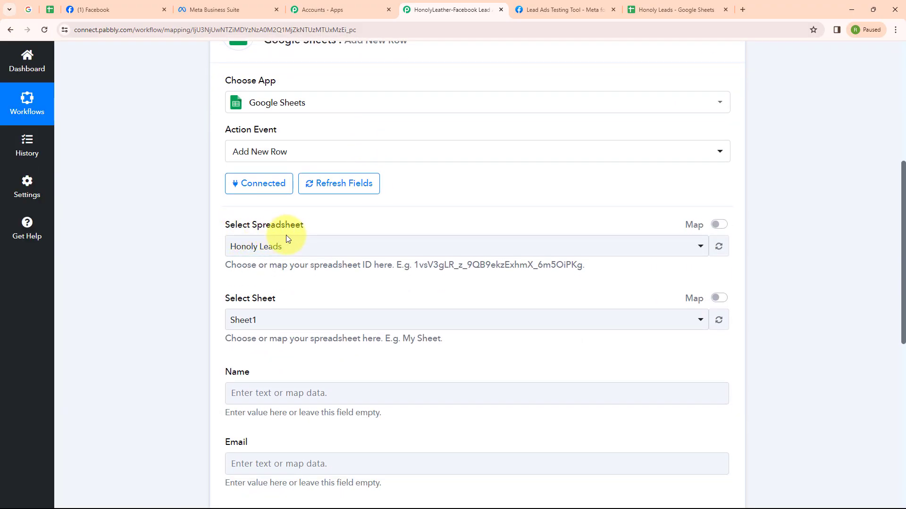
After checking the sheet's column headers, target spreadsheet Honoly Leads and sheet Sheet1
{"action": "left_click", "coordinate": [660, 11]}
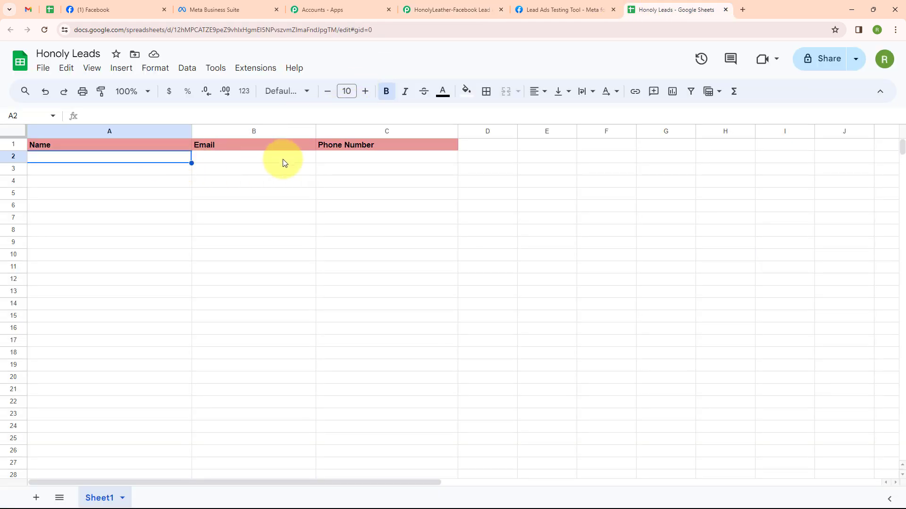
{"action": "left_click", "coordinate": [424, 9]}
{"action": "left_click", "coordinate": [299, 254]}
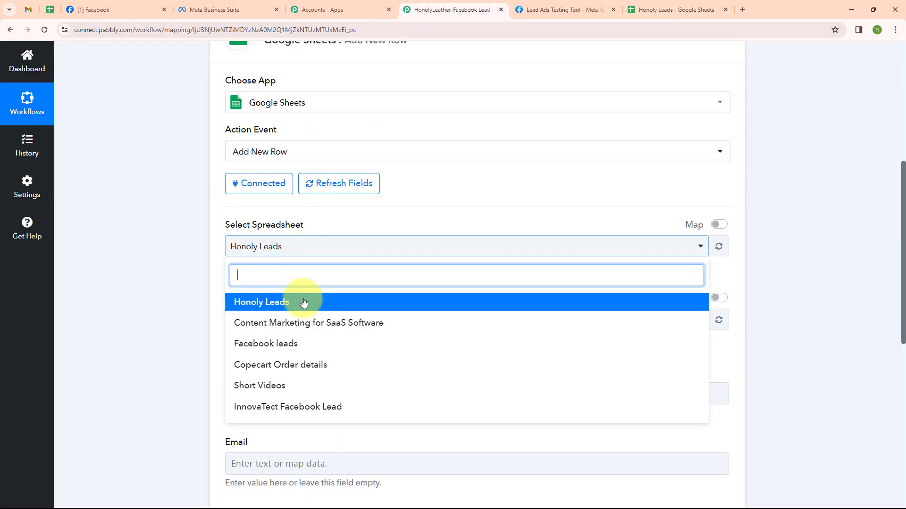
{"action": "left_click", "coordinate": [304, 304]}
{"action": "scroll", "coordinate": [384, 306], "scroll_direction": "down", "scroll_amount": 2}
{"action": "left_click", "coordinate": [319, 233]}
{"action": "left_click", "coordinate": [324, 282]}
{"action": "scroll", "coordinate": [334, 244], "scroll_direction": "down", "scroll_amount": 2}
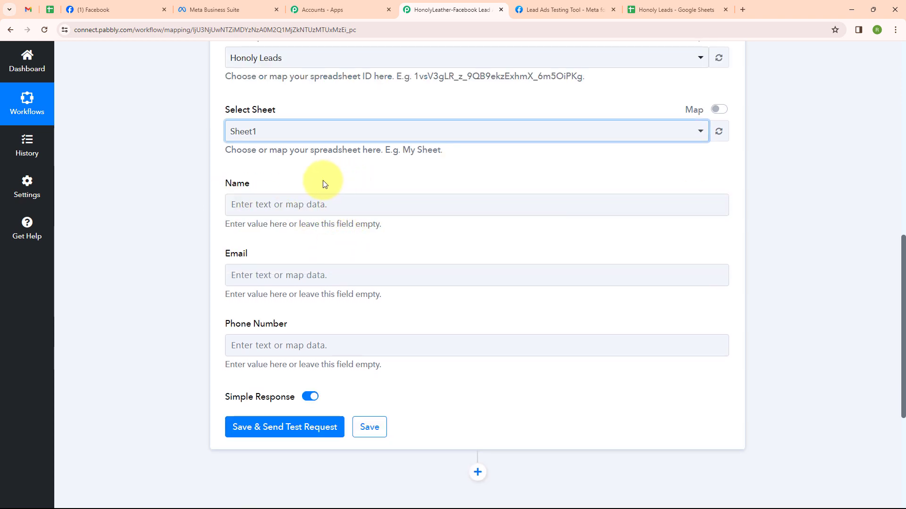
Map the Facebook lead's Res4 Full Name into Name and Res4 Email into Email
{"action": "left_click", "coordinate": [320, 204]}
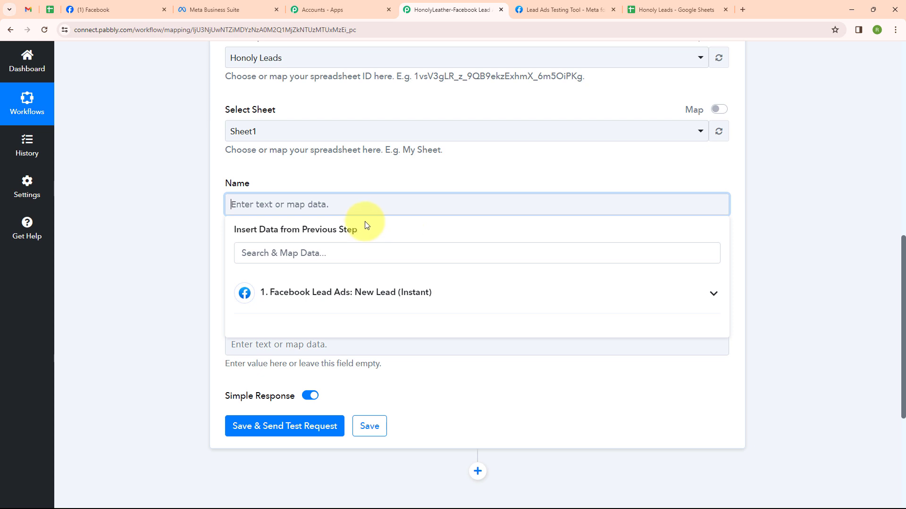
{"action": "left_click", "coordinate": [381, 295]}
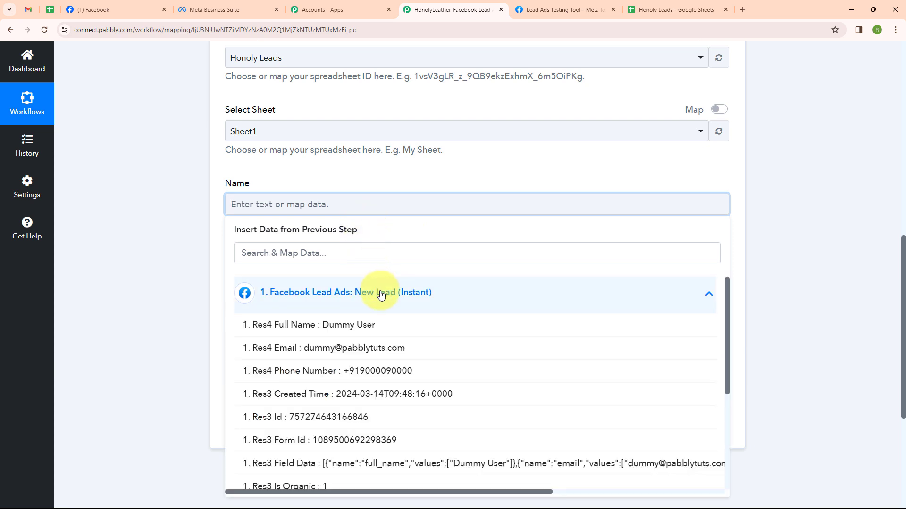
{"action": "left_click", "coordinate": [382, 330]}
{"action": "left_click", "coordinate": [293, 278]}
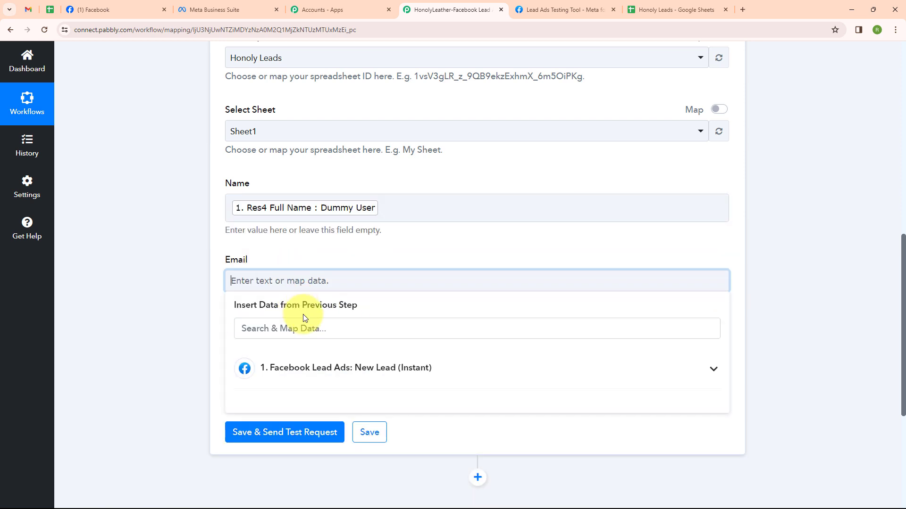
{"action": "left_click", "coordinate": [311, 371]}
{"action": "left_click", "coordinate": [324, 364]}
Map Res4 Phone Number into Phone Number, then save and send a test row to Honoly Leads
{"action": "left_click", "coordinate": [313, 362]}
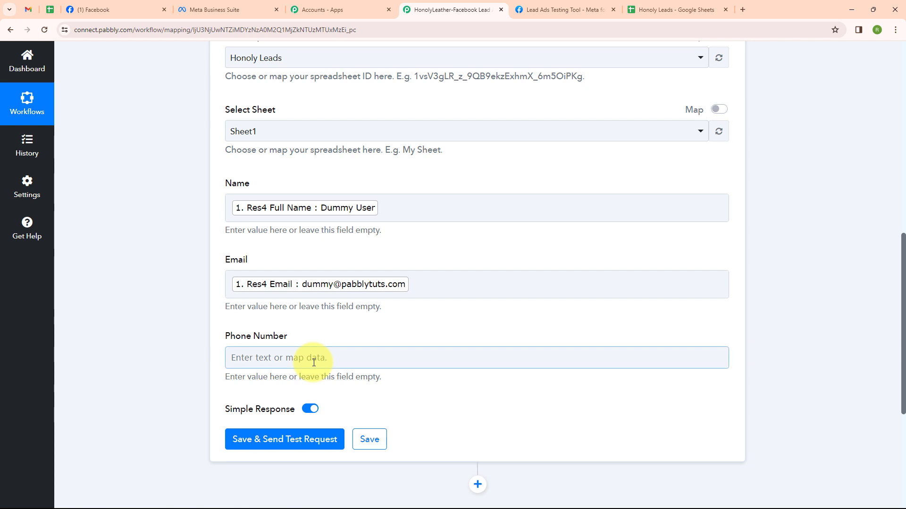
{"action": "left_click", "coordinate": [303, 441]}
{"action": "scroll", "coordinate": [316, 476], "scroll_direction": "down", "scroll_amount": 1}
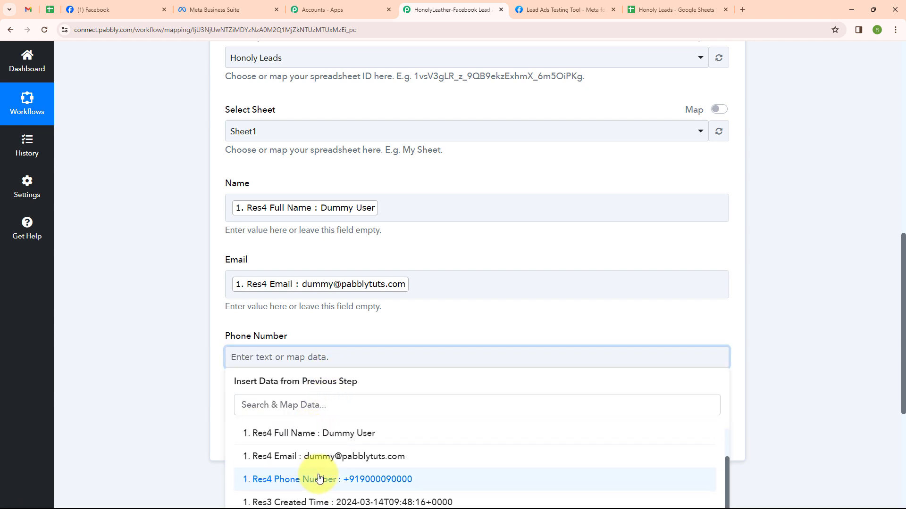
{"action": "left_click", "coordinate": [318, 479]}
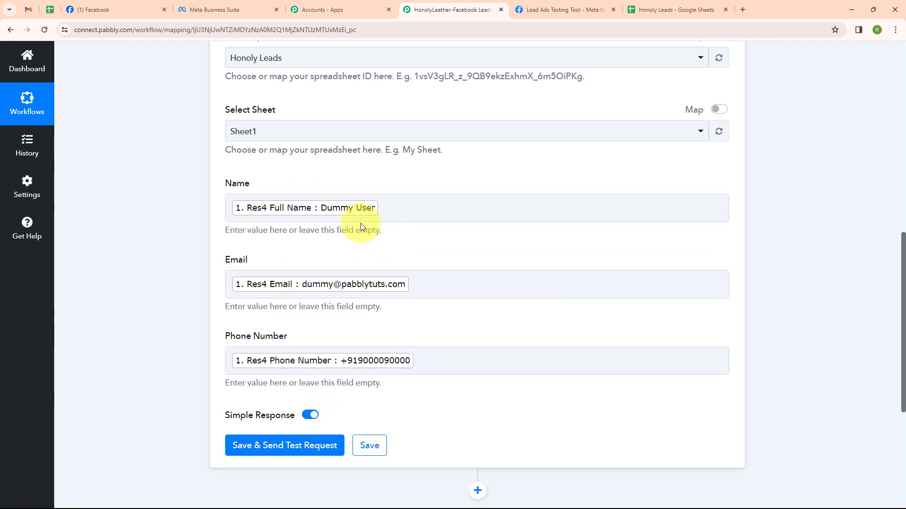
{"action": "left_click", "coordinate": [260, 448]}
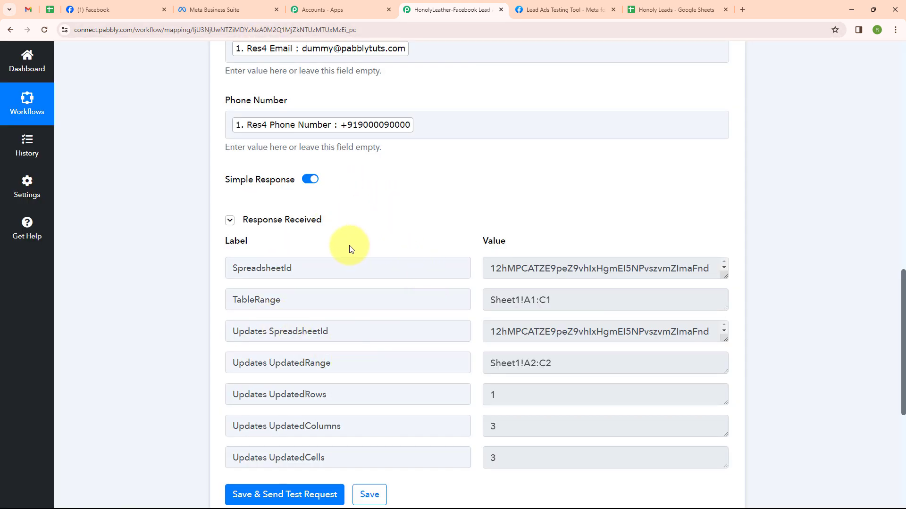
{"action": "left_click", "coordinate": [686, 3]}
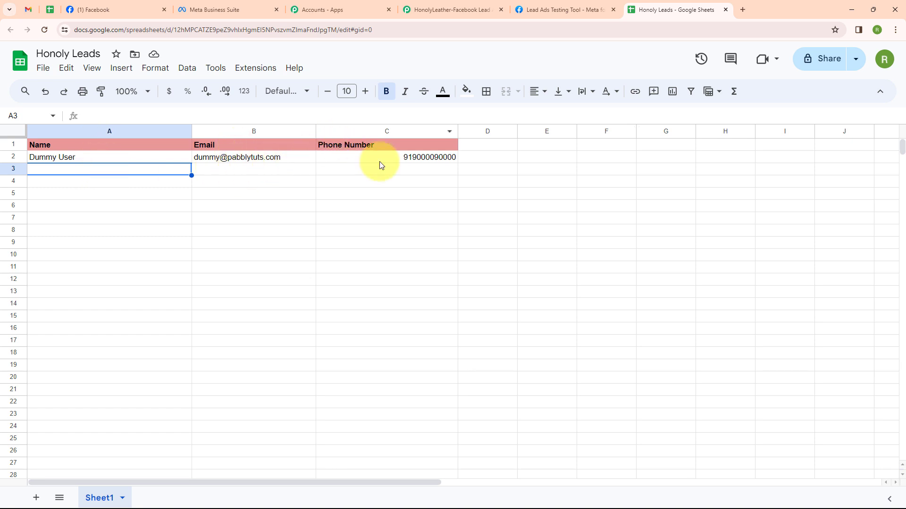
After checking the test row in Honoly Leads, return to Pabbly and the Lead Ads Testing Tool
{"action": "left_click", "coordinate": [425, 9]}
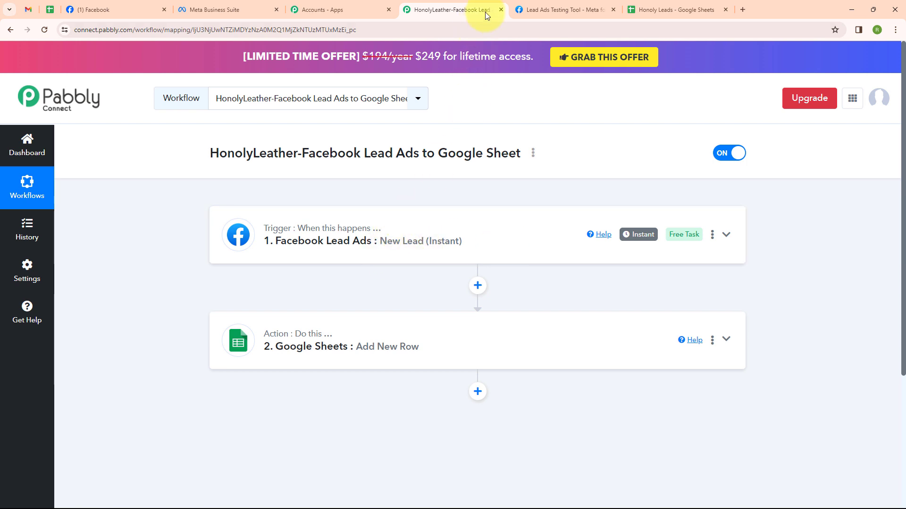
{"action": "left_click", "coordinate": [533, 8]}
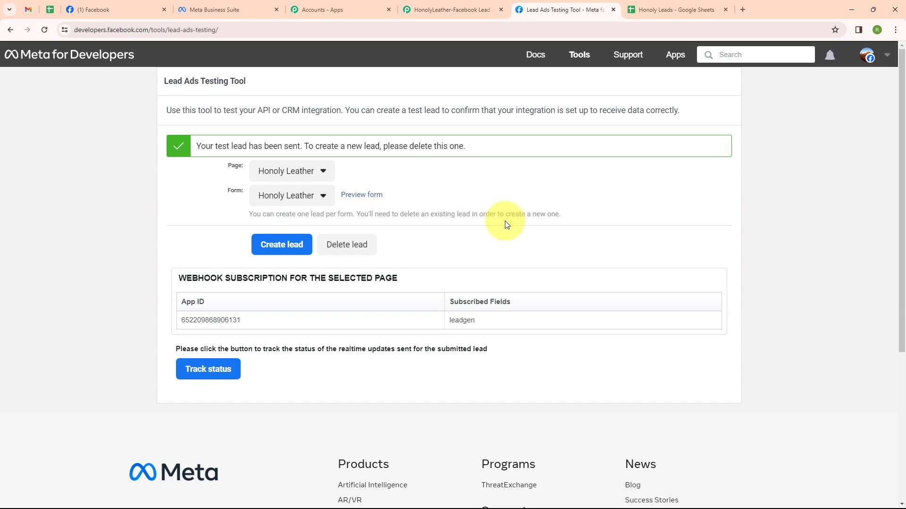
Delete the old test lead and submit a fresh one through the Honoly Leather form preview
{"action": "left_click", "coordinate": [349, 245]}
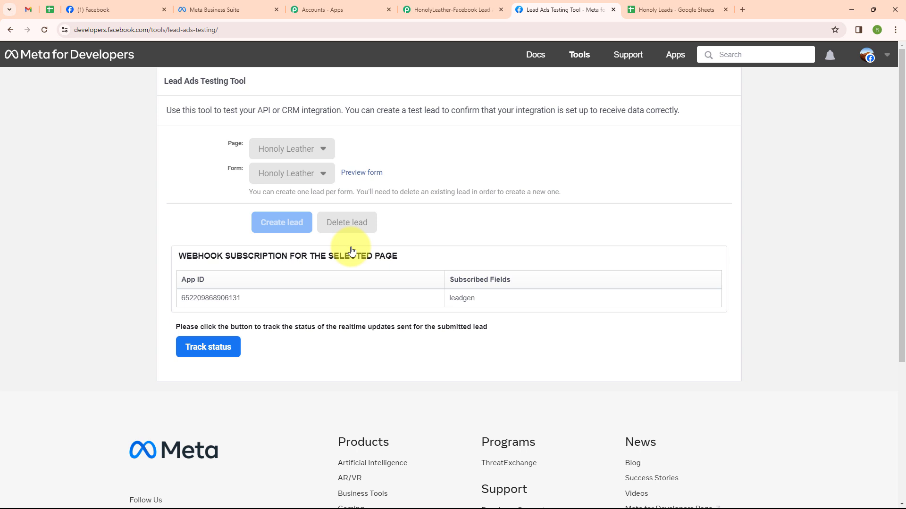
{"action": "left_click", "coordinate": [42, 34]}
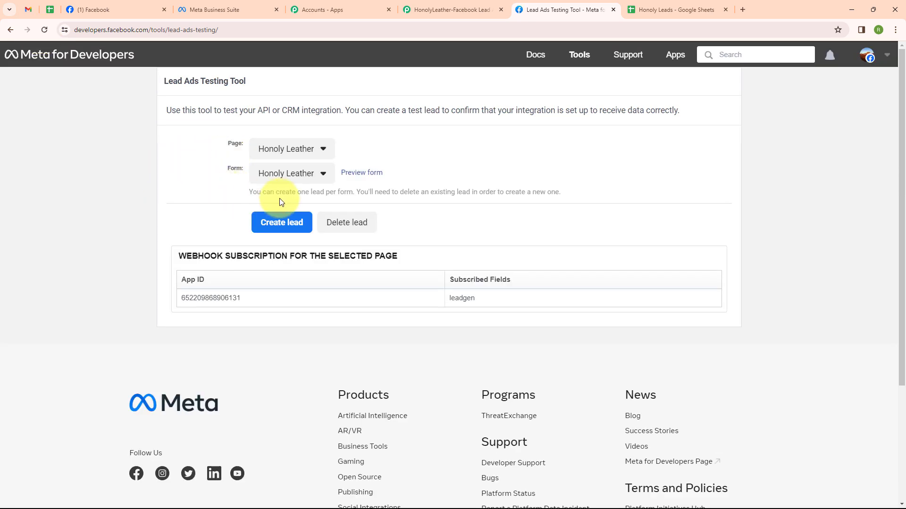
{"action": "left_click", "coordinate": [362, 175]}
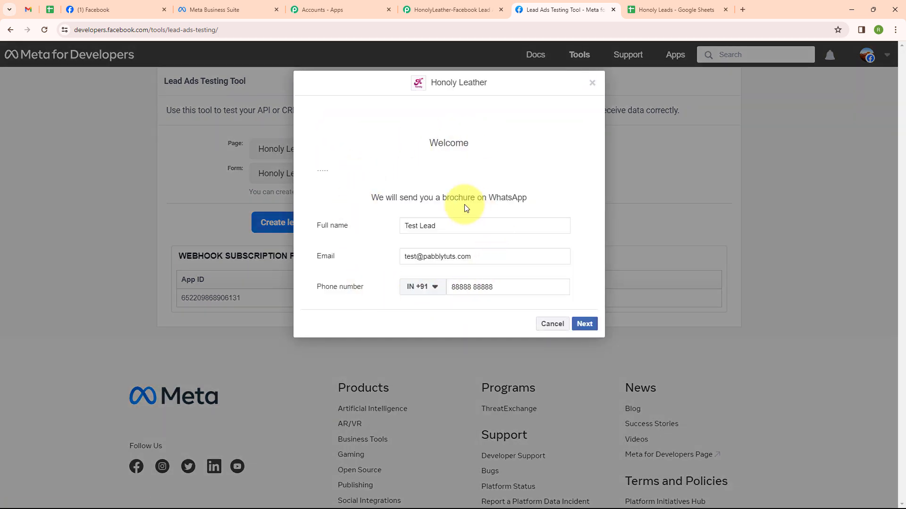
{"action": "left_click", "coordinate": [584, 330]}
{"action": "left_click", "coordinate": [580, 231]}
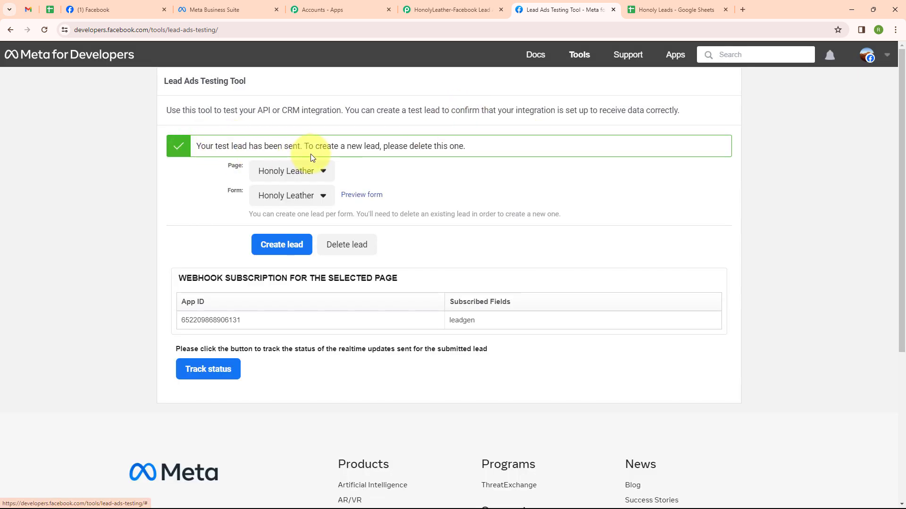
{"action": "left_click", "coordinate": [641, 9]}
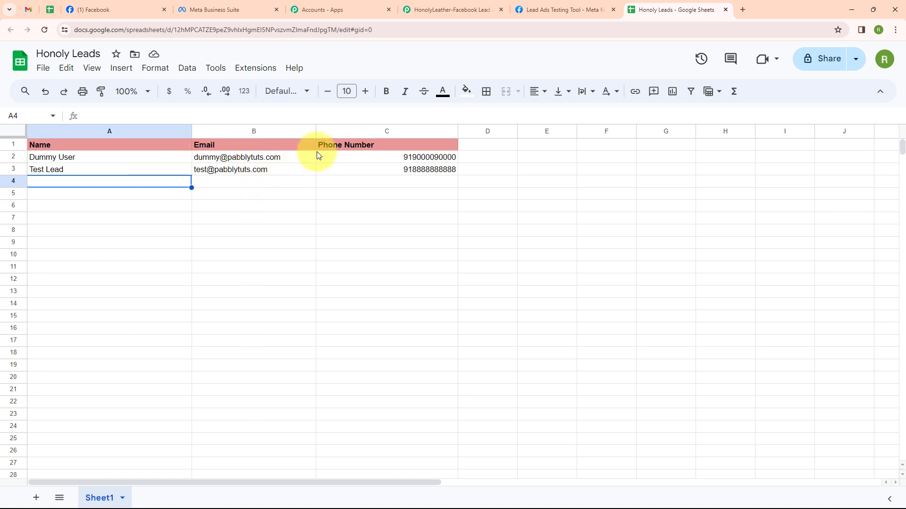
Go from the Honoly Leads sheet showing row 3 back to the Pabbly workflow overview
{"action": "key", "text": "ctrl+6"}
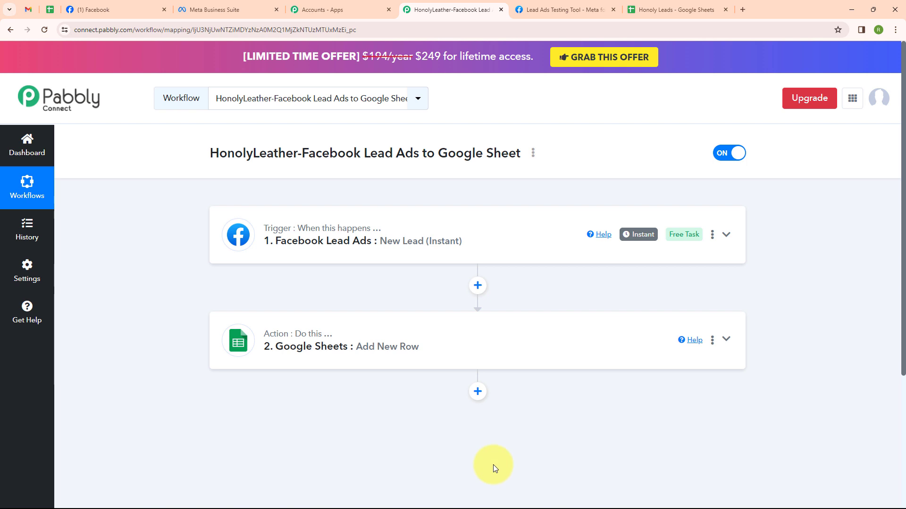